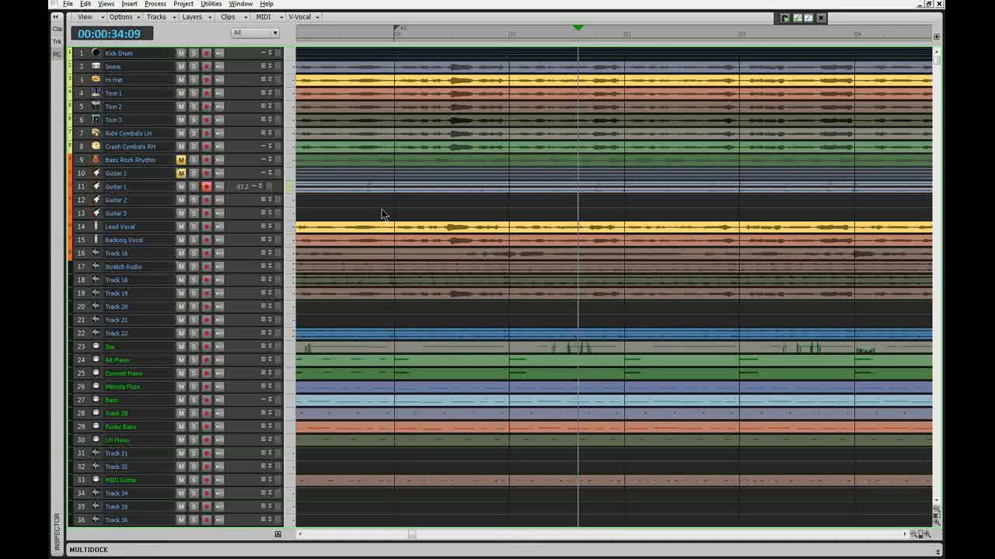
- Show the Console and hide its MSR and Volume modules so the track strips show only names and numbers
{"action": "key", "text": "alt+3"}
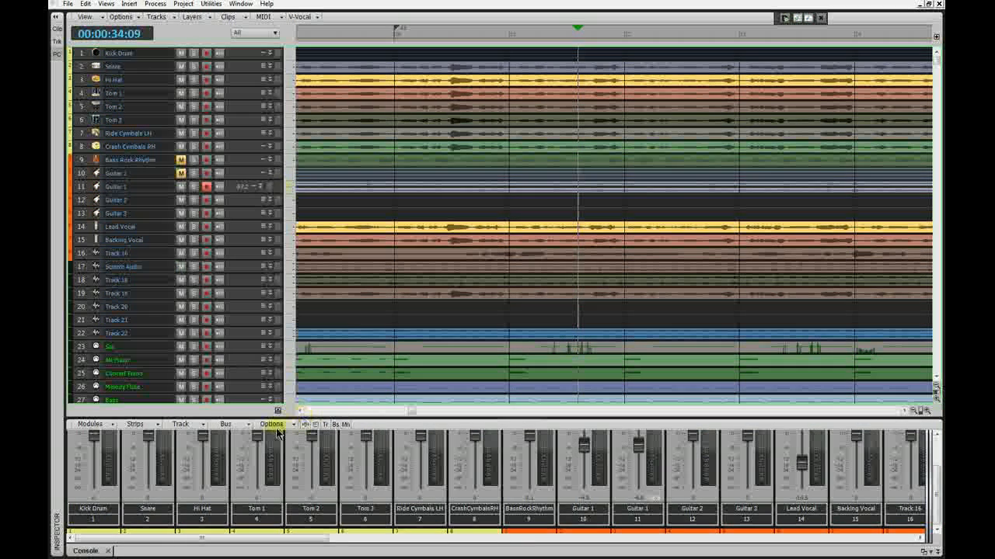
{"action": "left_click", "coordinate": [111, 426]}
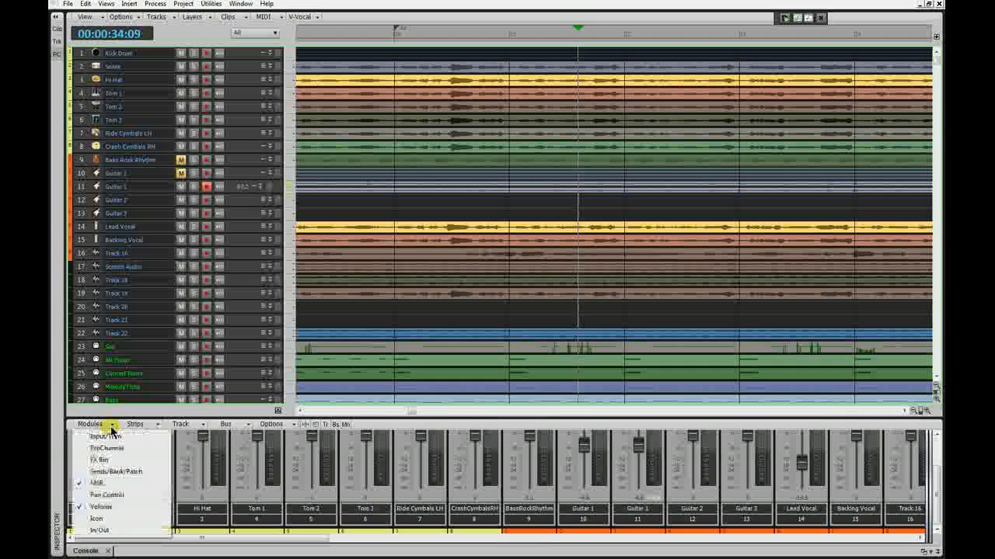
{"action": "left_click", "coordinate": [97, 484]}
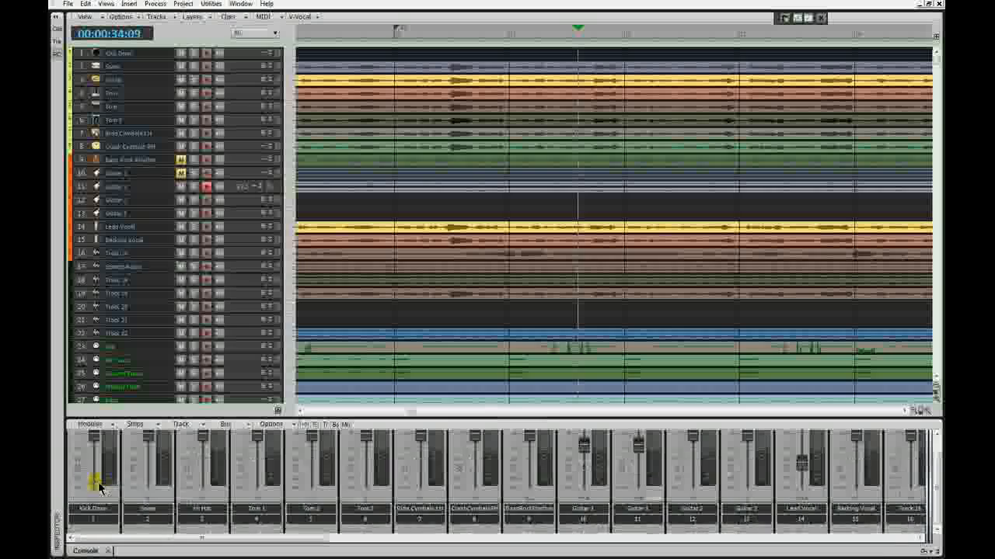
{"action": "left_click", "coordinate": [112, 426]}
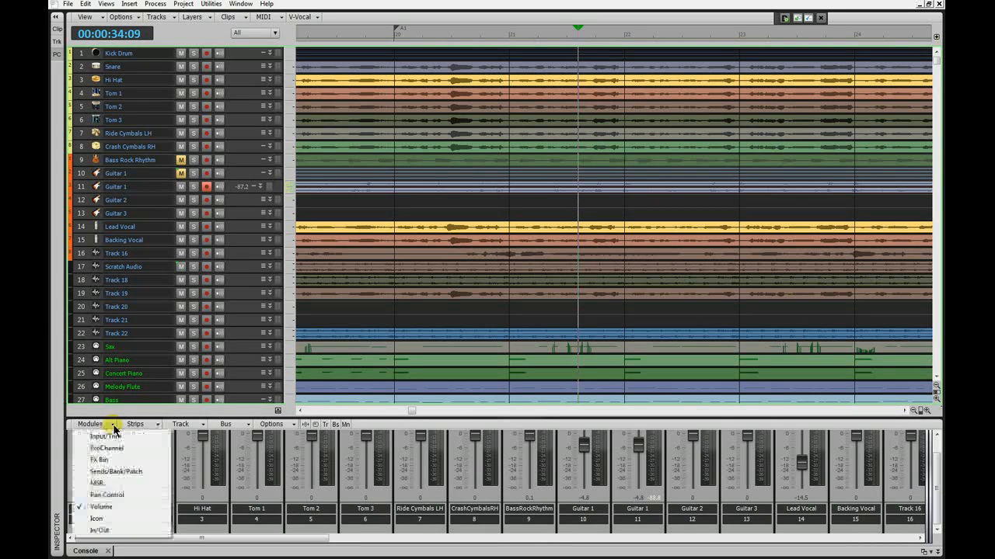
{"action": "left_click", "coordinate": [101, 504]}
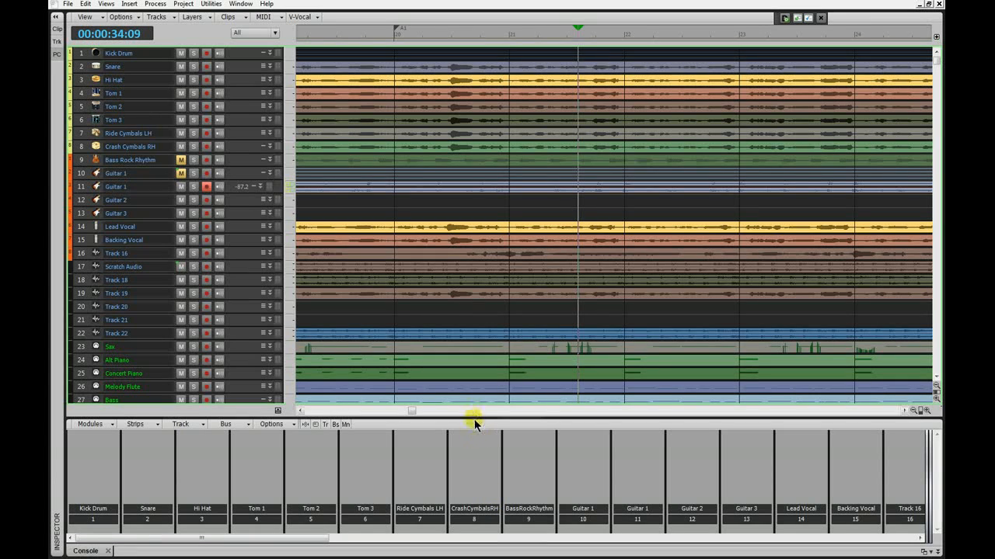
- Undock the Console from the MultiDock and move the floating window up over the middle of the track list
{"action": "right_click", "coordinate": [109, 550]}
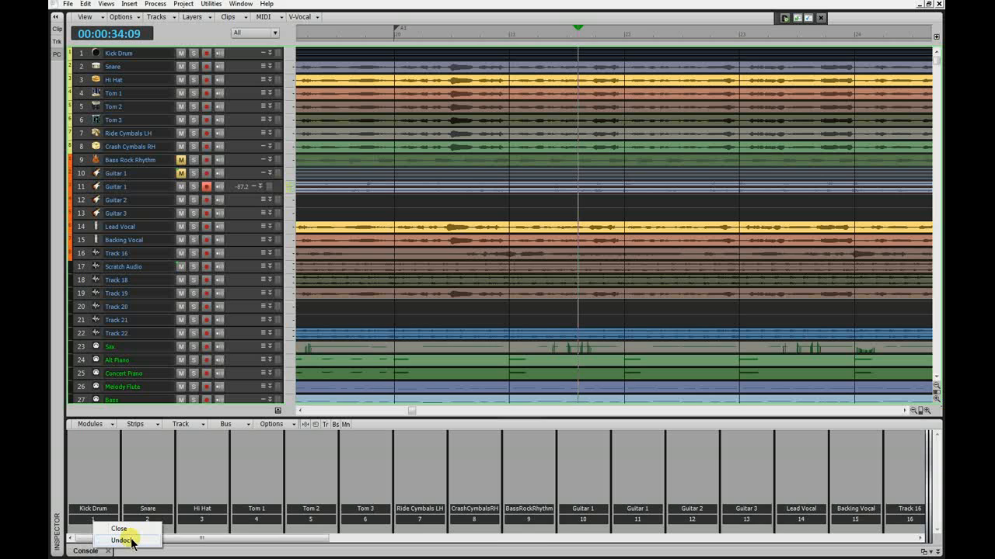
{"action": "left_click", "coordinate": [120, 540]}
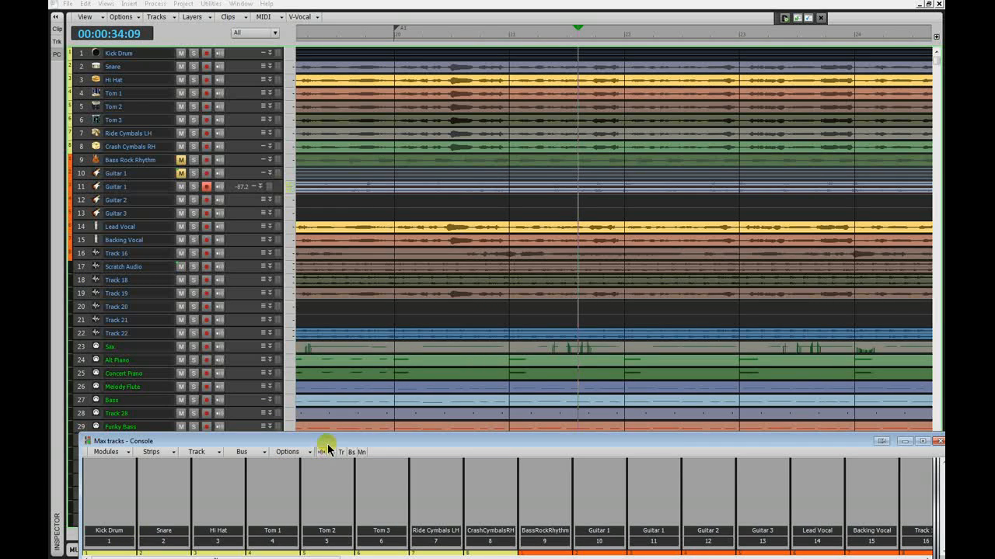
{"action": "left_click_drag", "start_coordinate": [327, 441], "coordinate": [319, 235]}
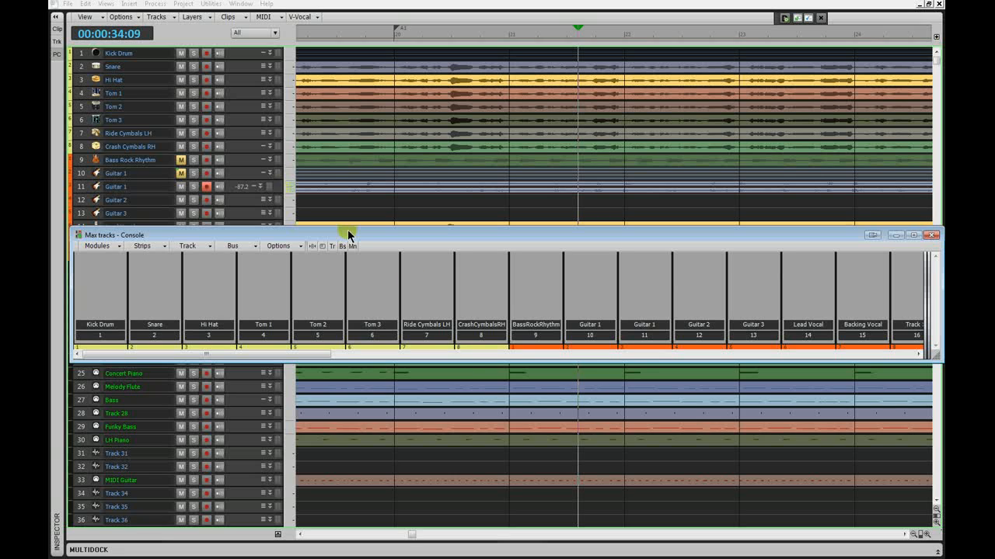
- Shrink the floating Console's height to just the strip names and numbers and widen it to span the workspace
{"action": "left_click", "coordinate": [467, 368]}
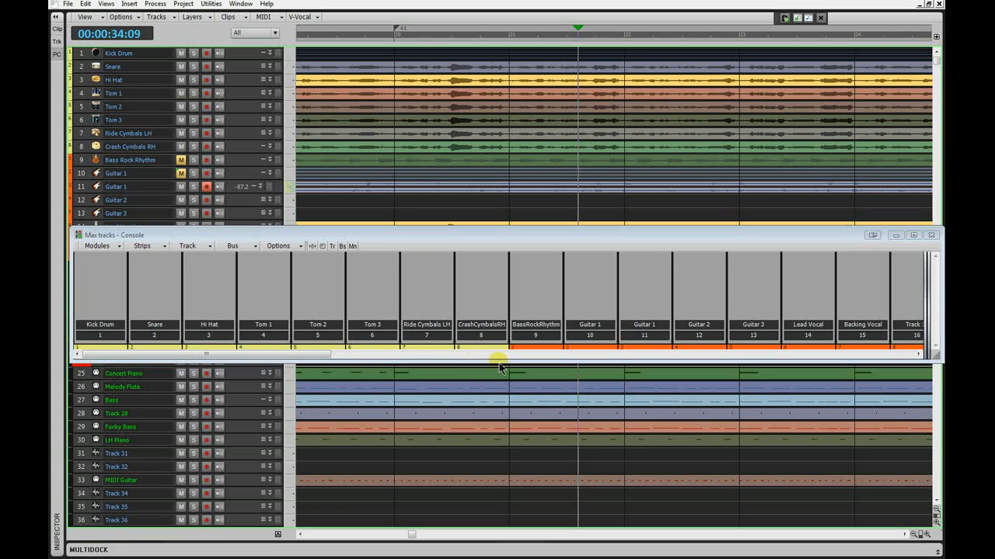
{"action": "left_click", "coordinate": [499, 362]}
{"action": "left_click_drag", "start_coordinate": [500, 364], "coordinate": [502, 296]}
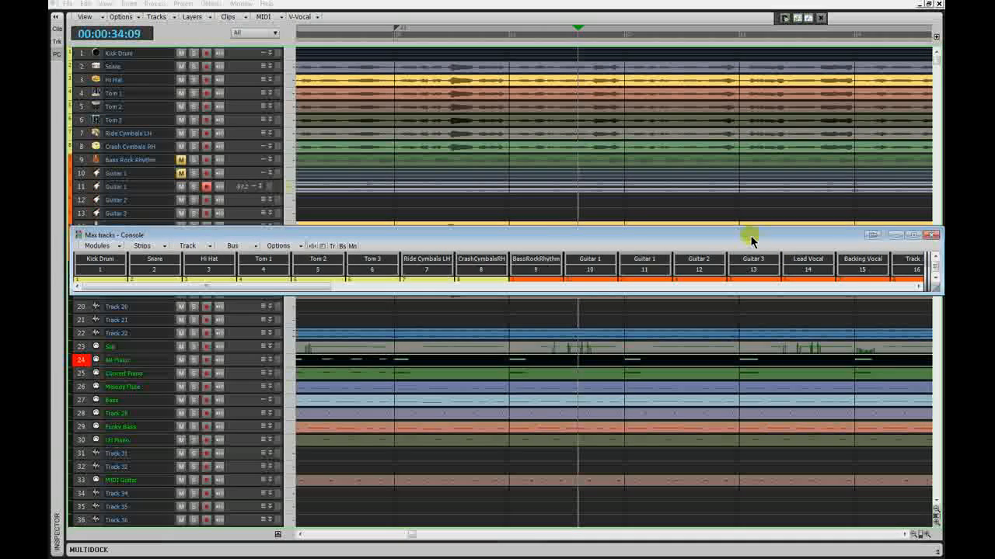
{"action": "left_click_drag", "start_coordinate": [750, 235], "coordinate": [730, 193]}
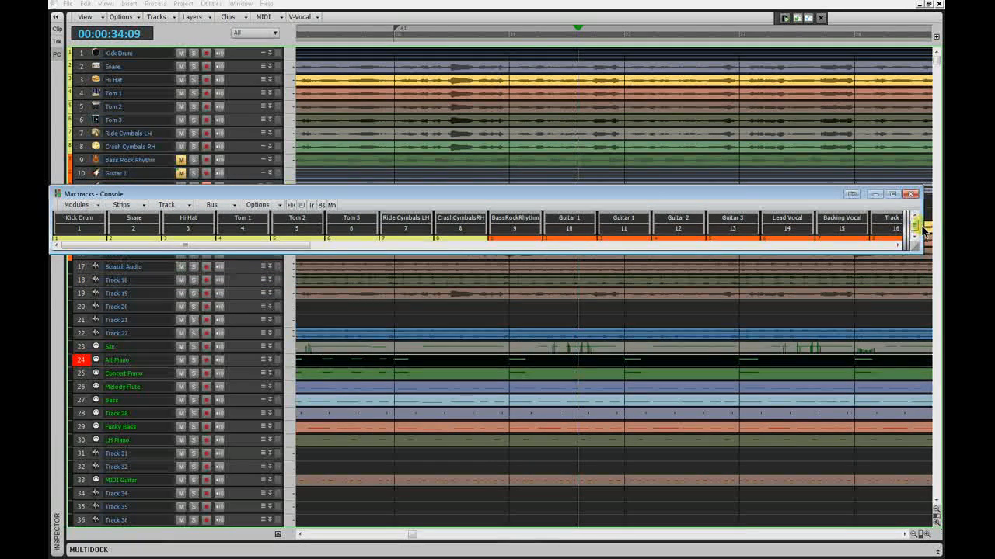
{"action": "left_click_drag", "start_coordinate": [923, 231], "coordinate": [939, 227]}
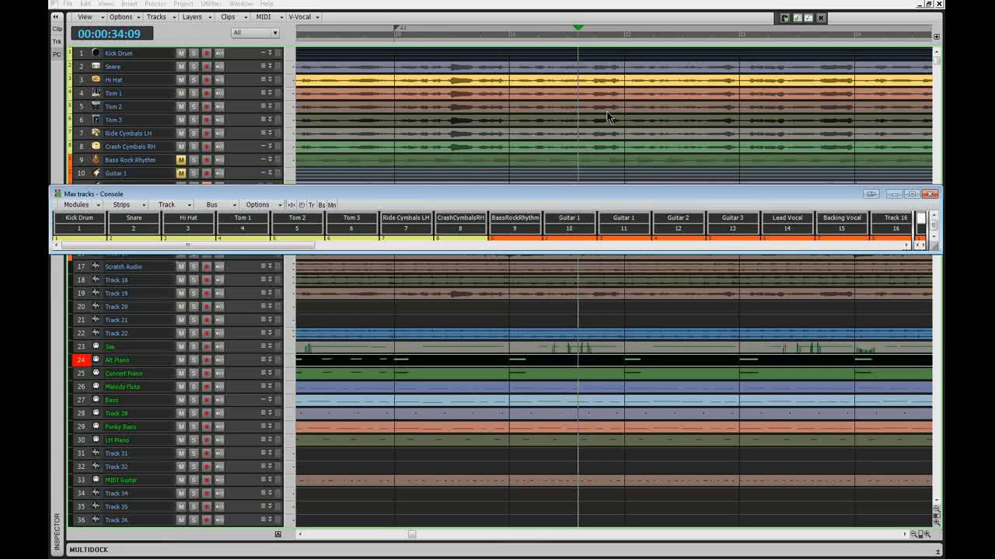
- Open the video pane above the tracks just far enough to hold the floating Console placed over it
{"action": "left_click", "coordinate": [418, 51]}
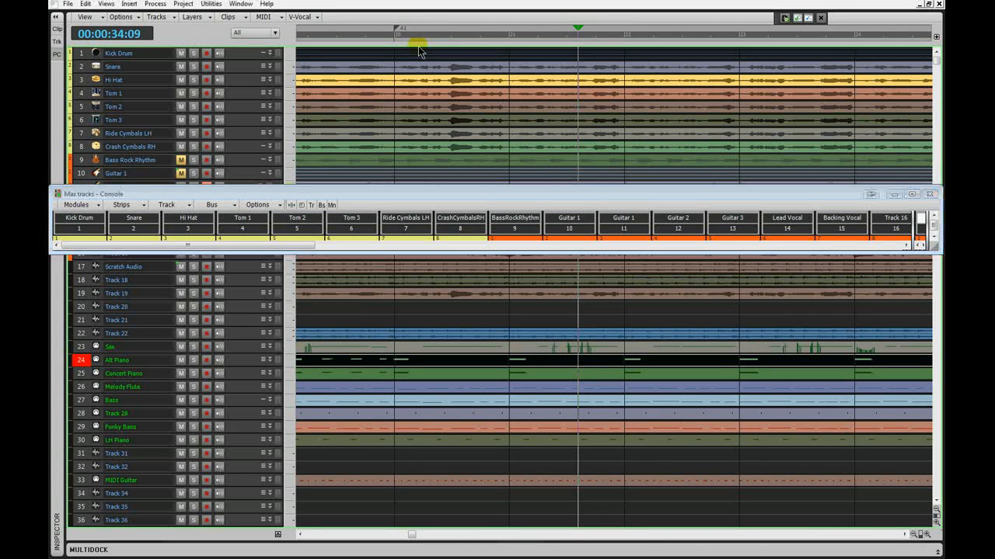
{"action": "left_click_drag", "start_coordinate": [419, 48], "coordinate": [428, 145]}
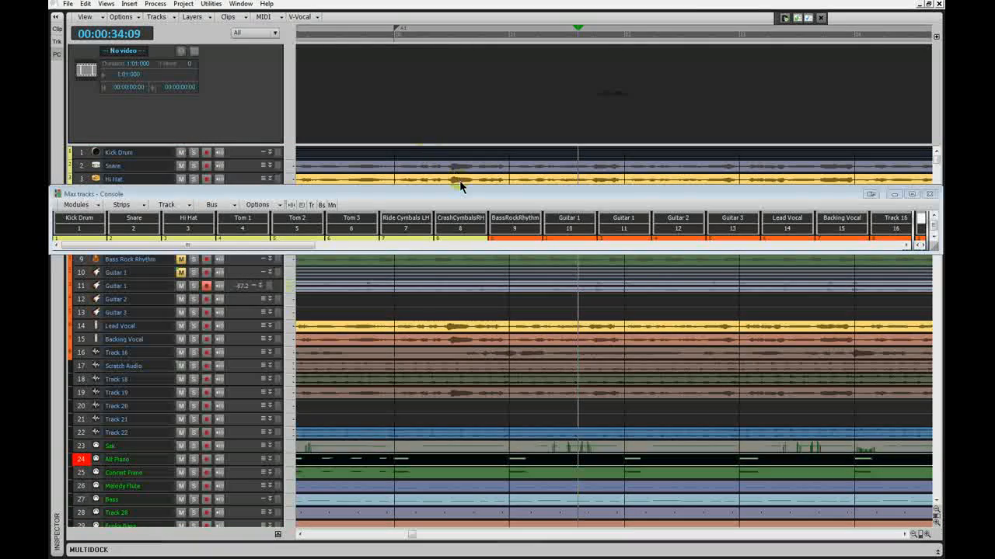
{"action": "left_click_drag", "start_coordinate": [462, 190], "coordinate": [459, 55]}
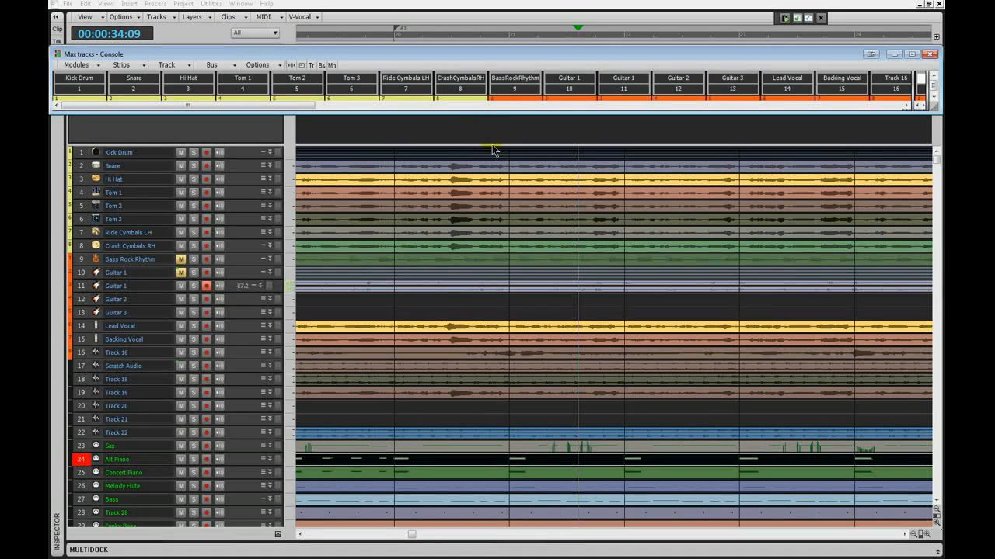
{"action": "left_click_drag", "start_coordinate": [492, 149], "coordinate": [492, 114]}
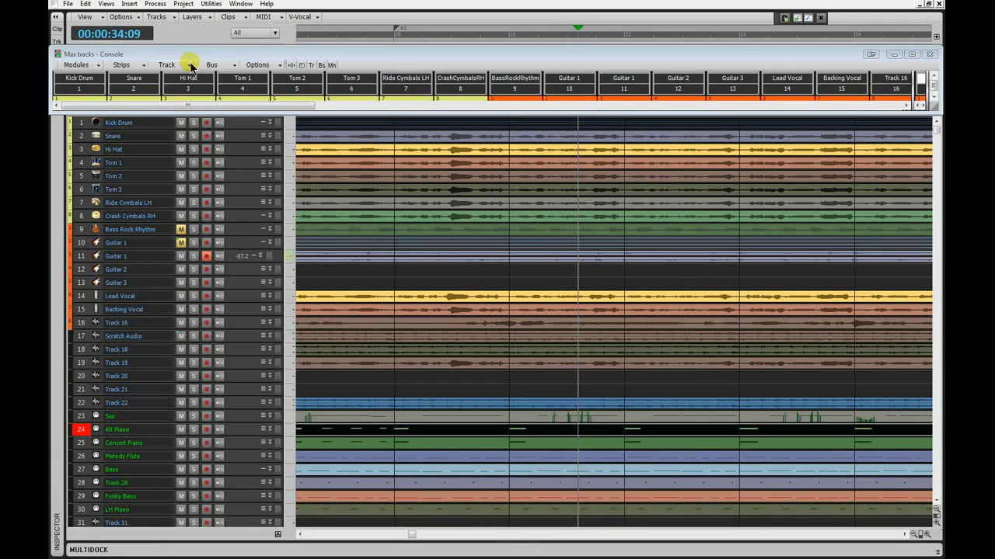
- Hide all audio tracks from the Console with the Track Manager, unchecking the whole audio group
{"action": "left_click", "coordinate": [141, 67]}
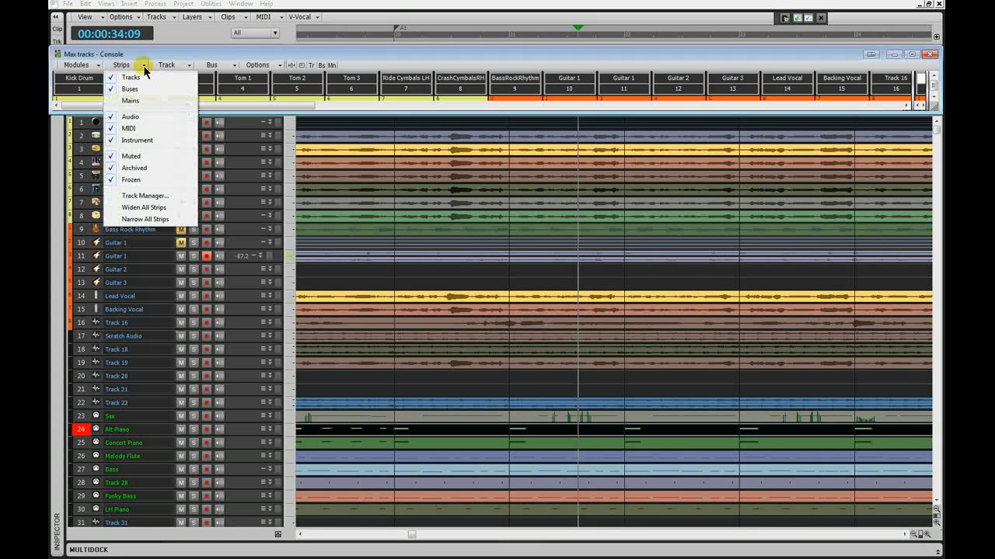
{"action": "left_click", "coordinate": [152, 196]}
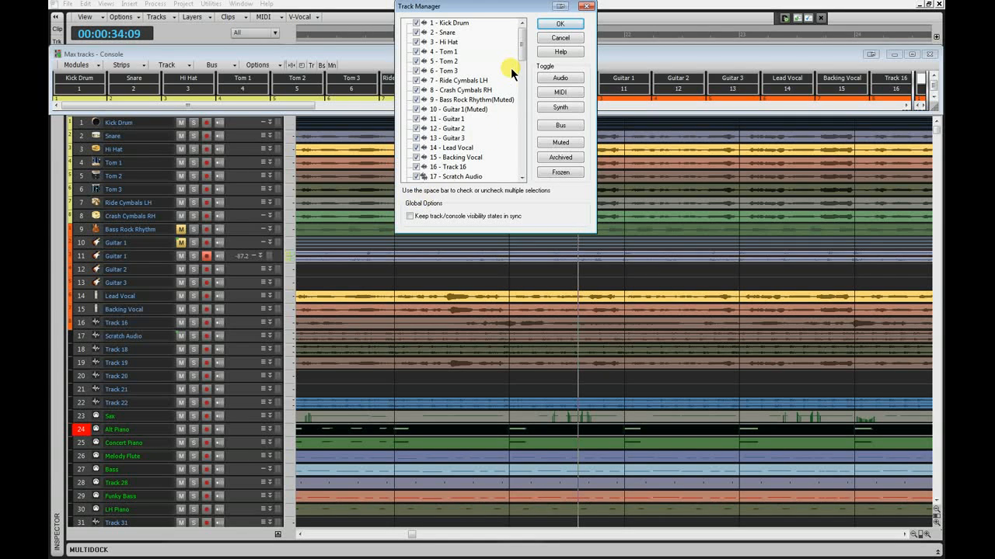
{"action": "left_click", "coordinate": [559, 79]}
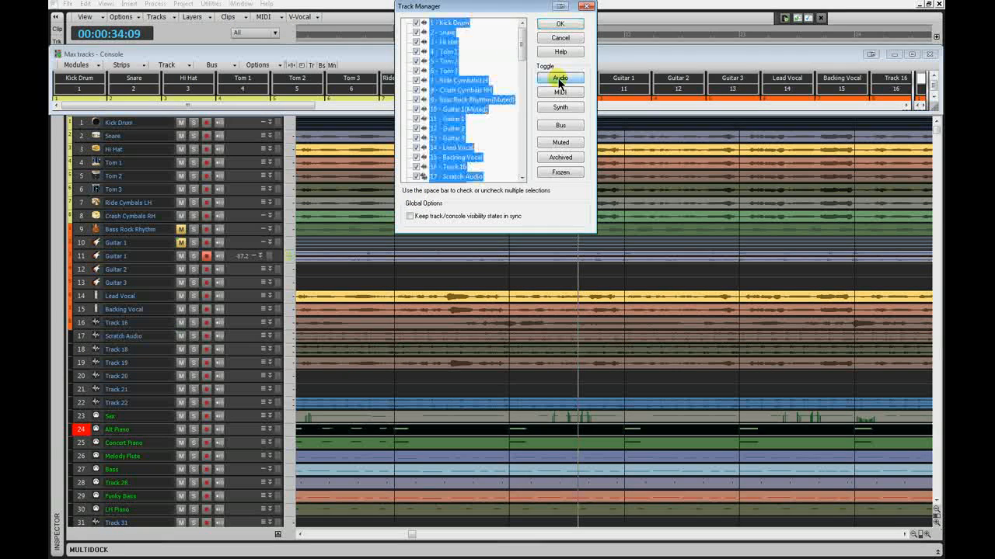
{"action": "left_click", "coordinate": [416, 24]}
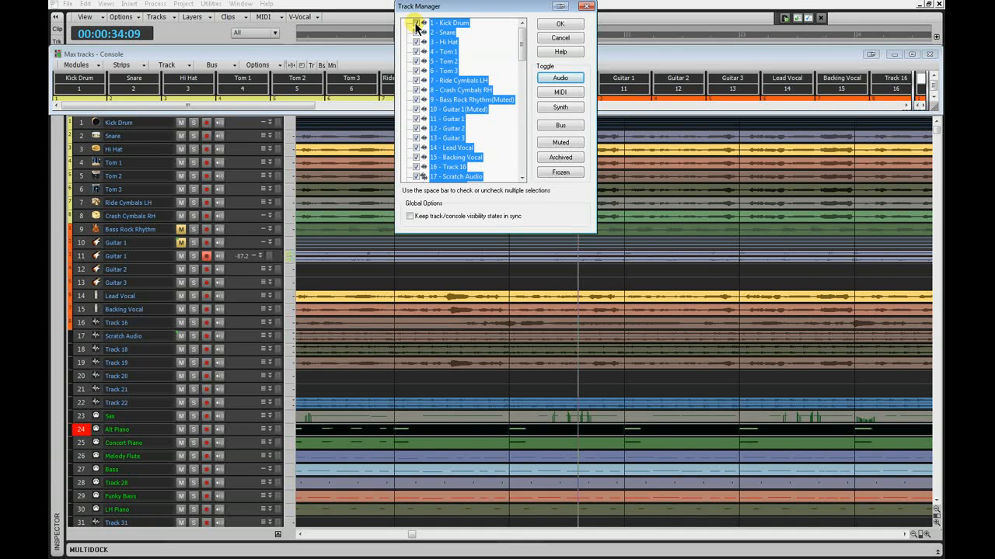
{"action": "left_click", "coordinate": [415, 24]}
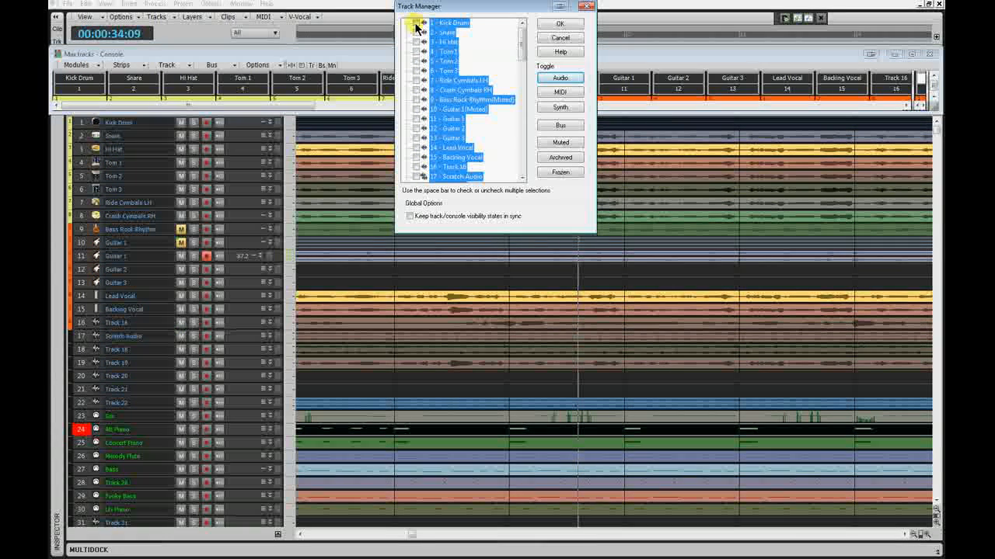
{"action": "left_click", "coordinate": [523, 77]}
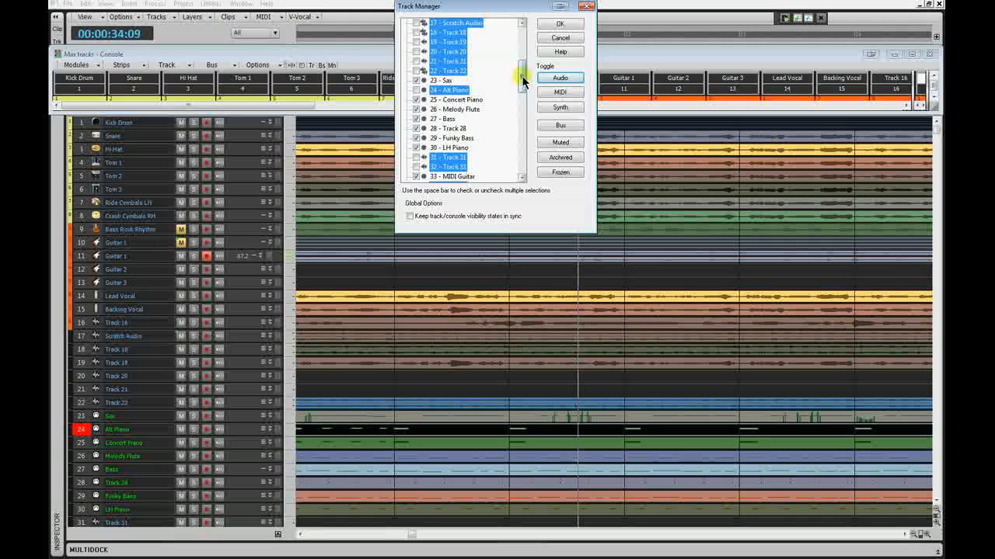
{"action": "left_click", "coordinate": [548, 28]}
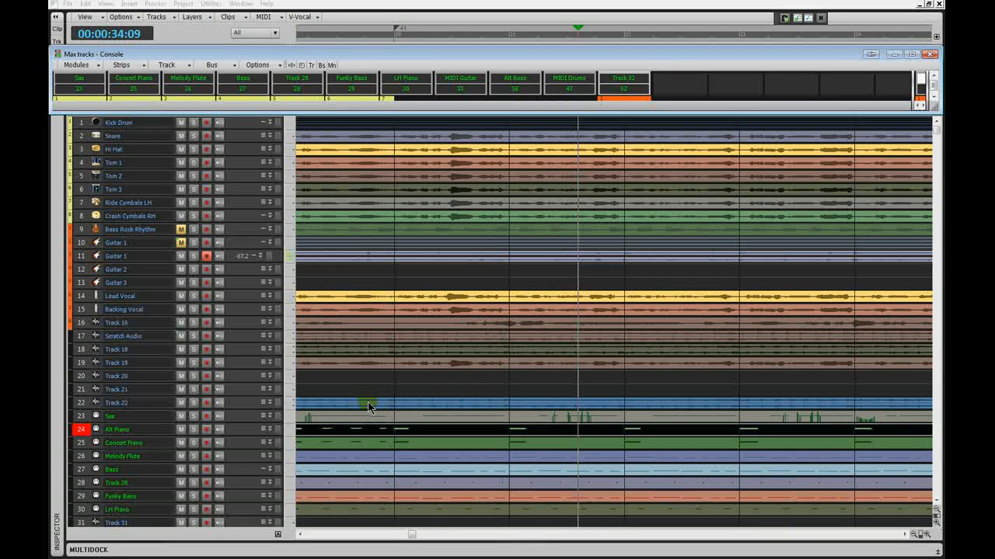
- Open the docked Piano Roll and enlarge it upward until only a thin strip of the track view remains
{"action": "key", "text": "alt+3"}
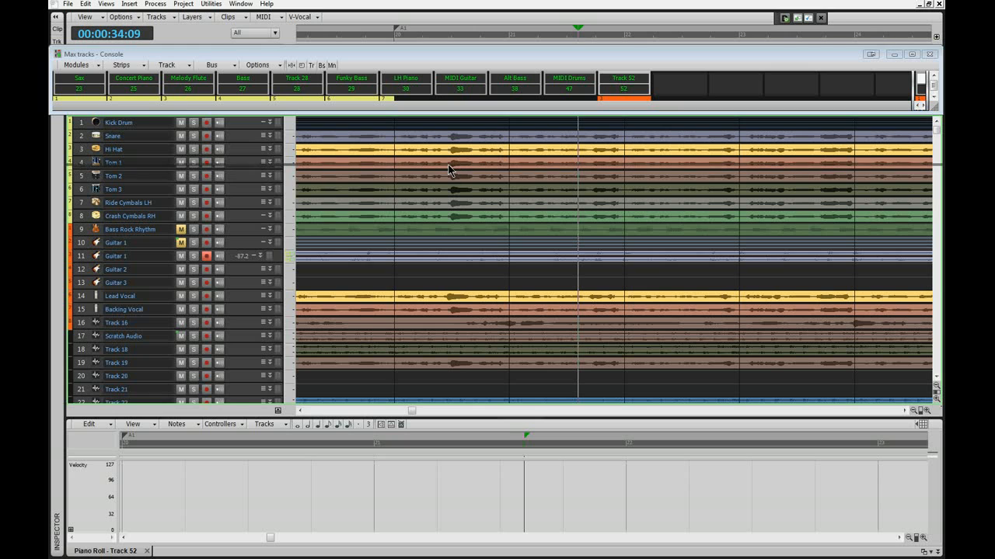
{"action": "left_click_drag", "start_coordinate": [448, 419], "coordinate": [449, 166]}
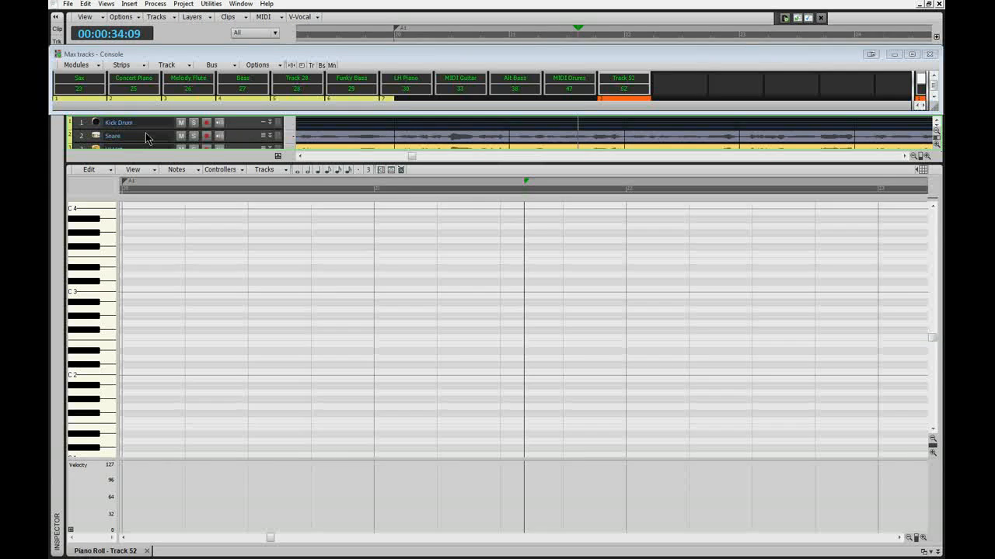
- Select all tracks and increase their height so a single track fills the remaining track view
{"action": "key", "text": "ctrl+a"}
{"action": "left_click", "coordinate": [220, 136]}
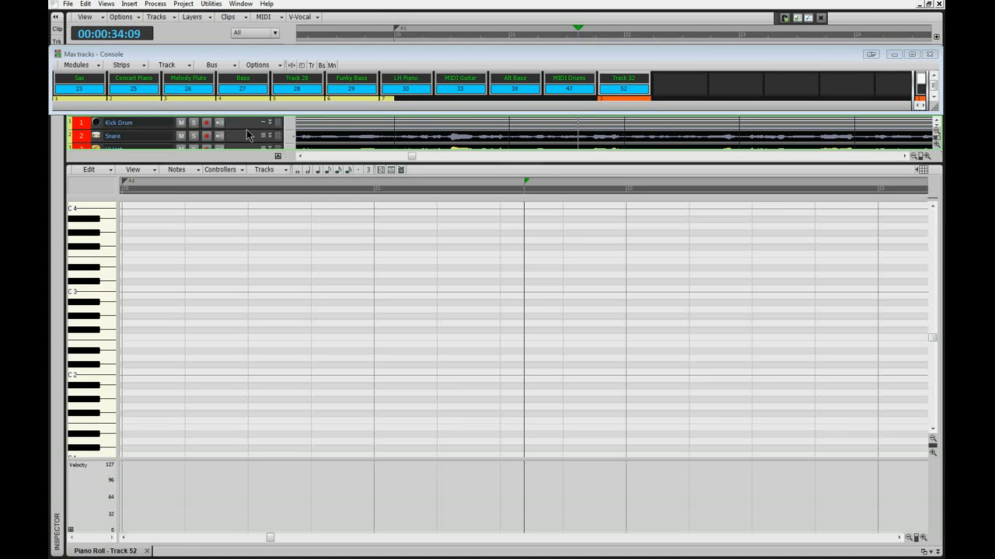
{"action": "scroll", "coordinate": [247, 136], "scroll_direction": "up", "scroll_amount": 3, "text": "ctrl"}
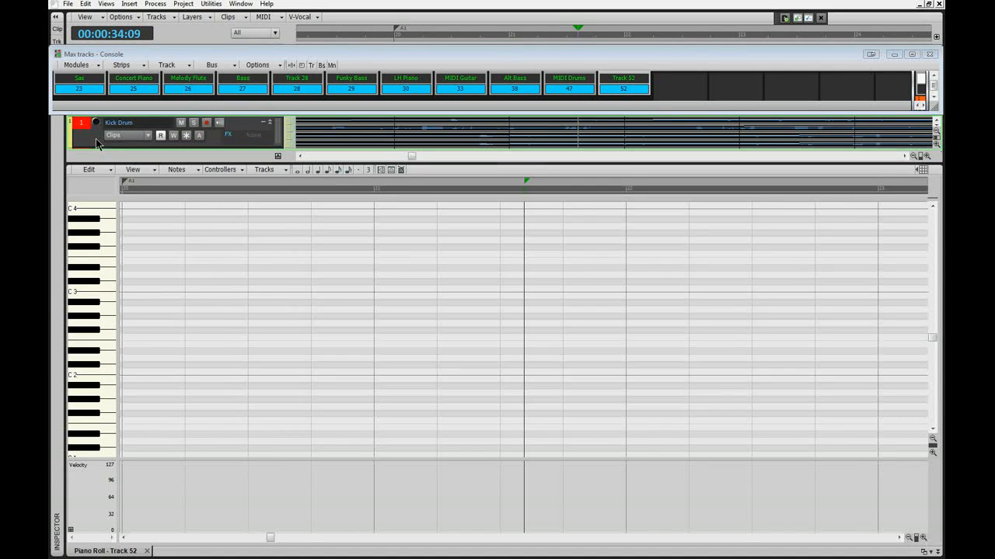
- Focus the Sax, Melody Flute and LH Piano tracks in turn from their Console strips and clear the all-track selection
{"action": "left_click", "coordinate": [87, 81]}
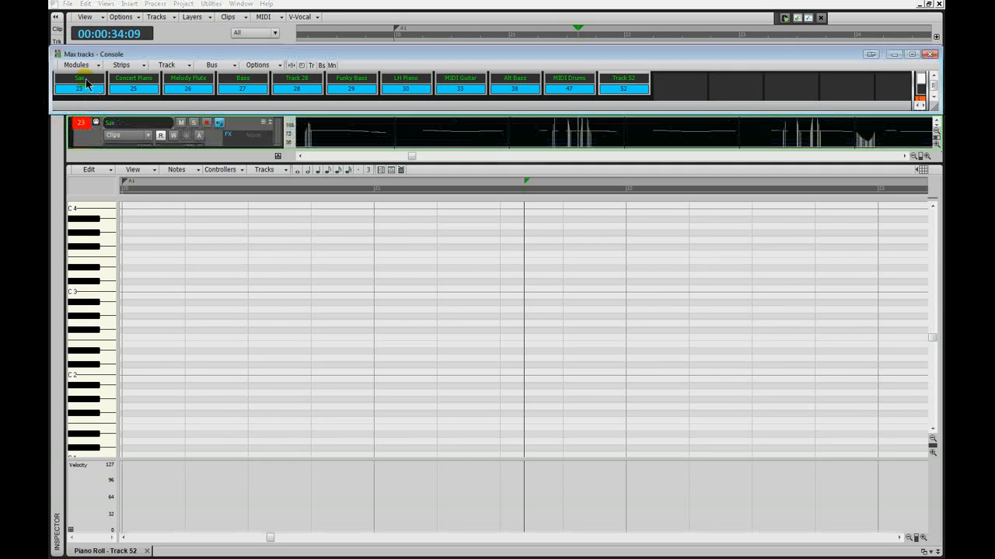
{"action": "left_click", "coordinate": [179, 80]}
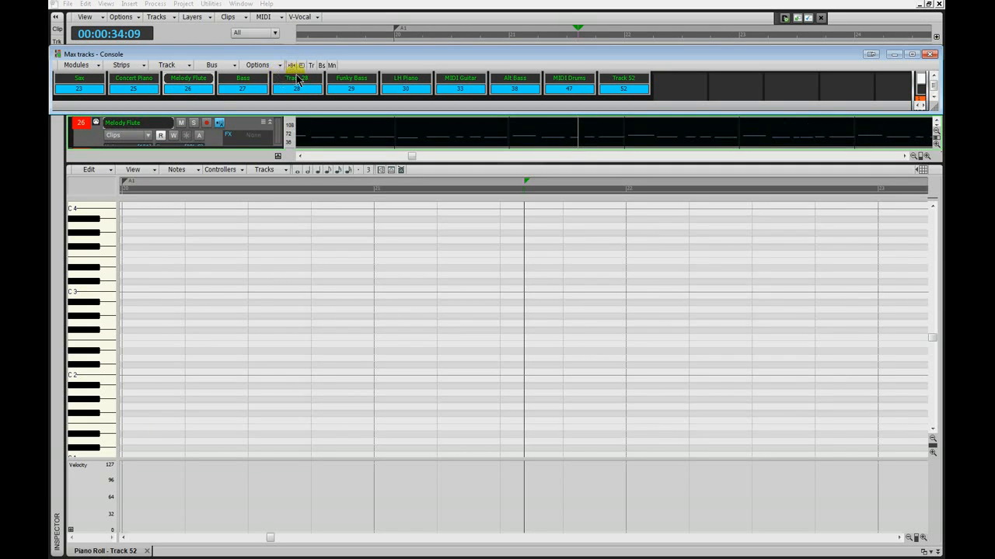
{"action": "left_click", "coordinate": [404, 79]}
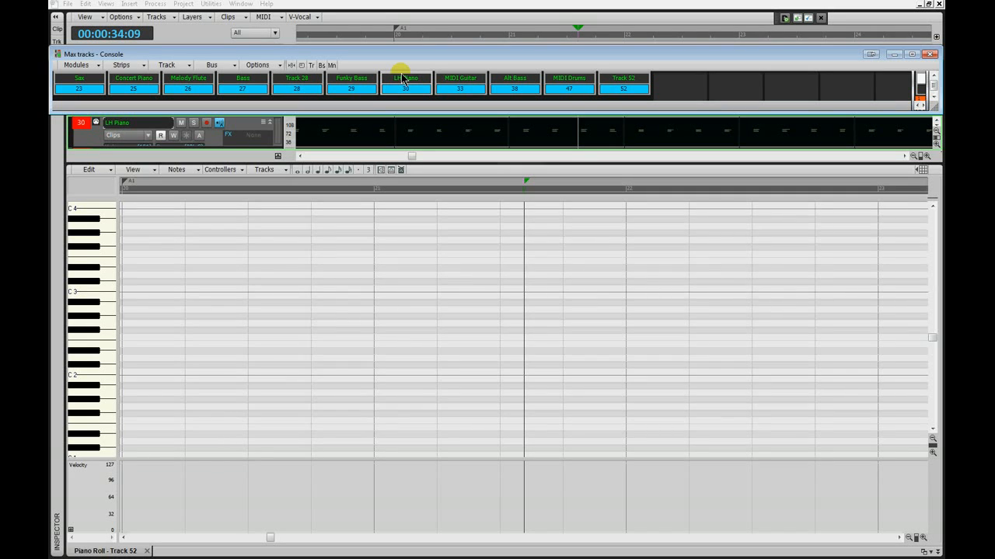
{"action": "left_click", "coordinate": [403, 79]}
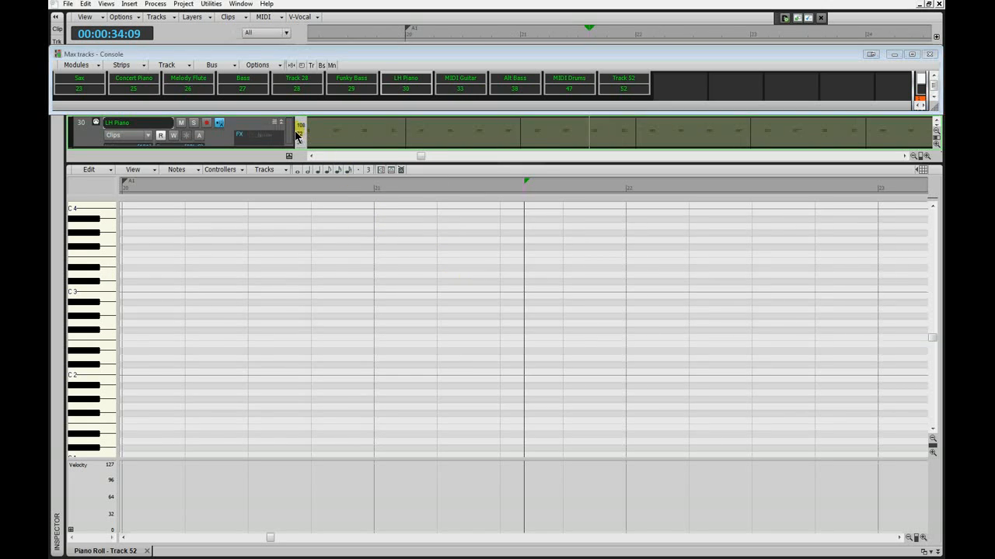
- Collapse the track header pane completely, expand the Inspector and undock it as a floating window
{"action": "left_click_drag", "start_coordinate": [297, 136], "coordinate": [67, 132]}
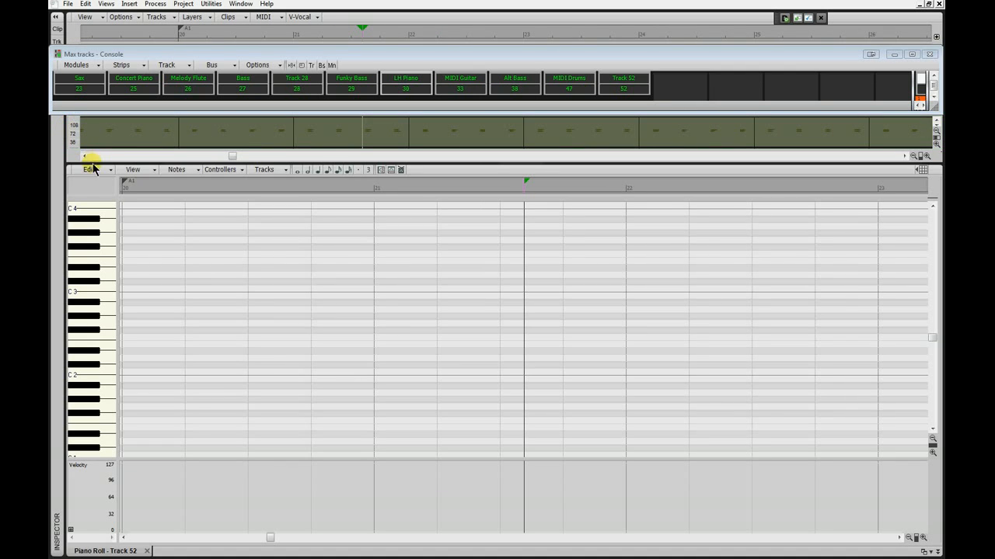
{"action": "left_click", "coordinate": [58, 132]}
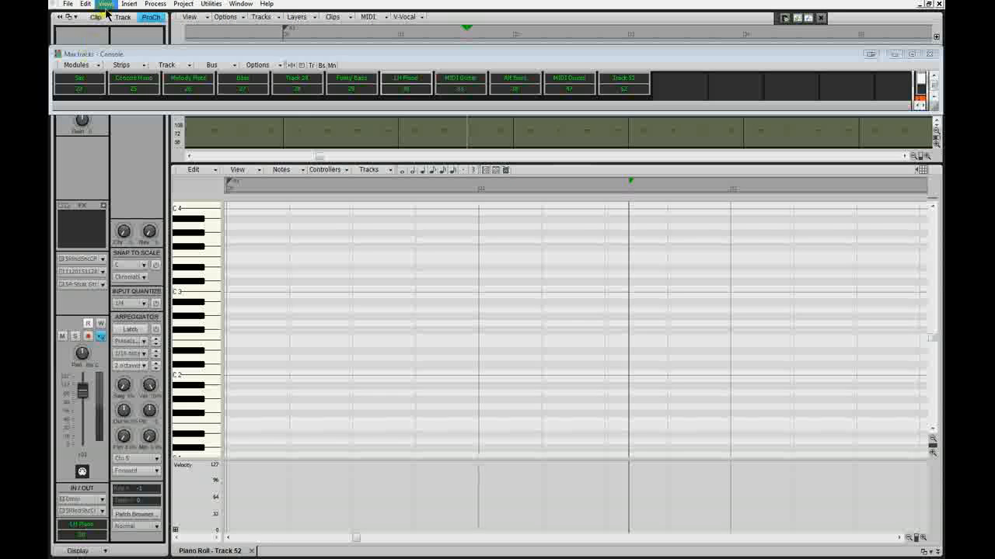
{"action": "left_click", "coordinate": [73, 19]}
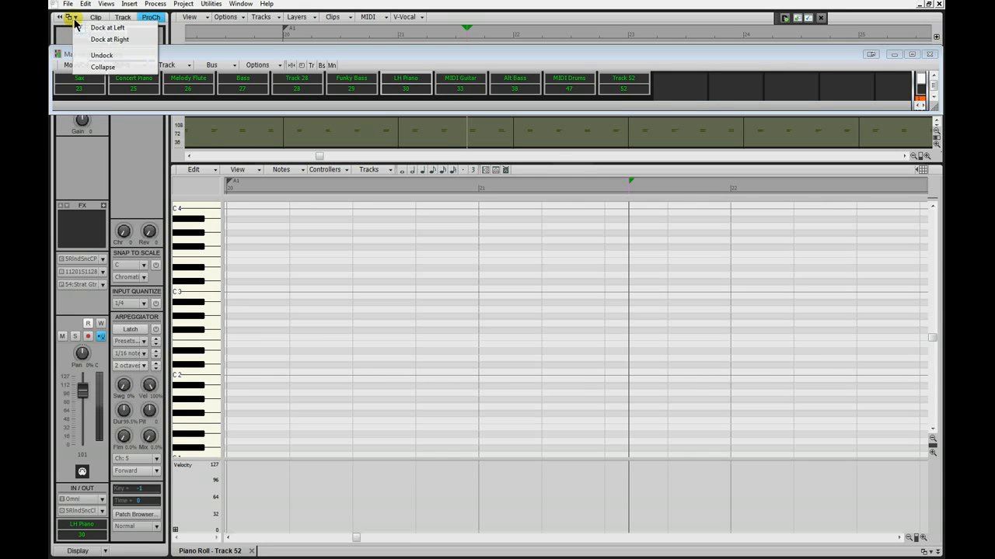
{"action": "left_click", "coordinate": [102, 55]}
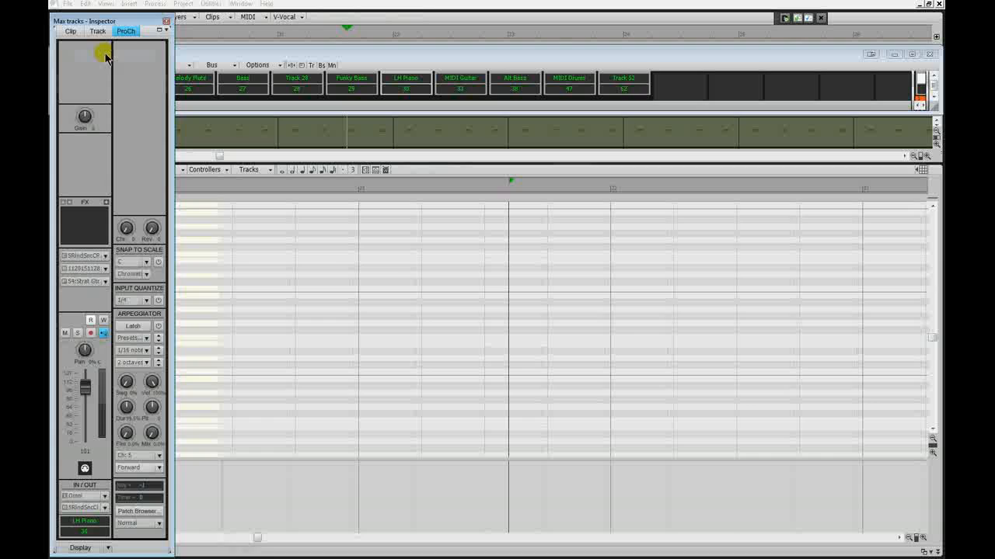
- Close the floating Inspector, focus the Melody Flute track from its Console strip and load its clip into the Piano Roll
{"action": "left_click", "coordinate": [165, 18]}
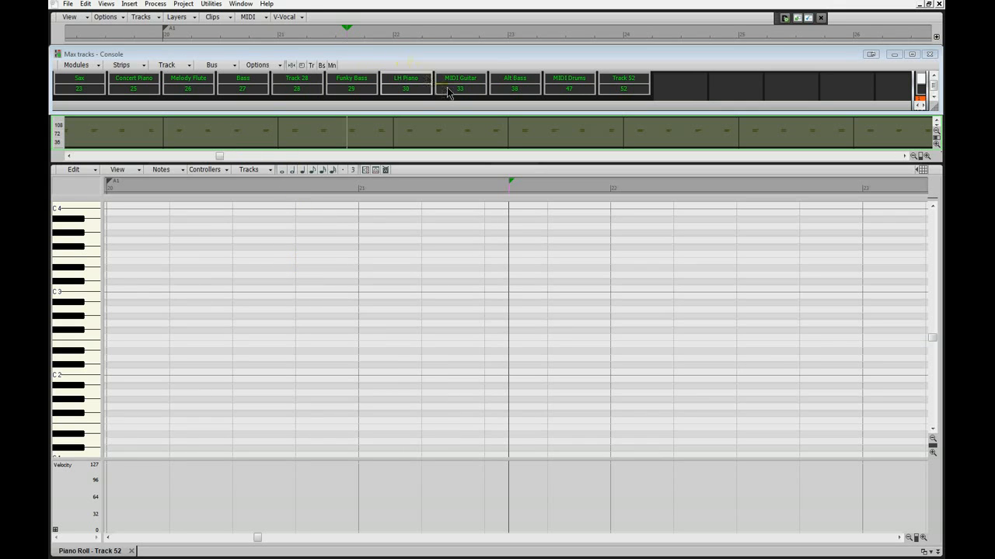
{"action": "left_click", "coordinate": [190, 89]}
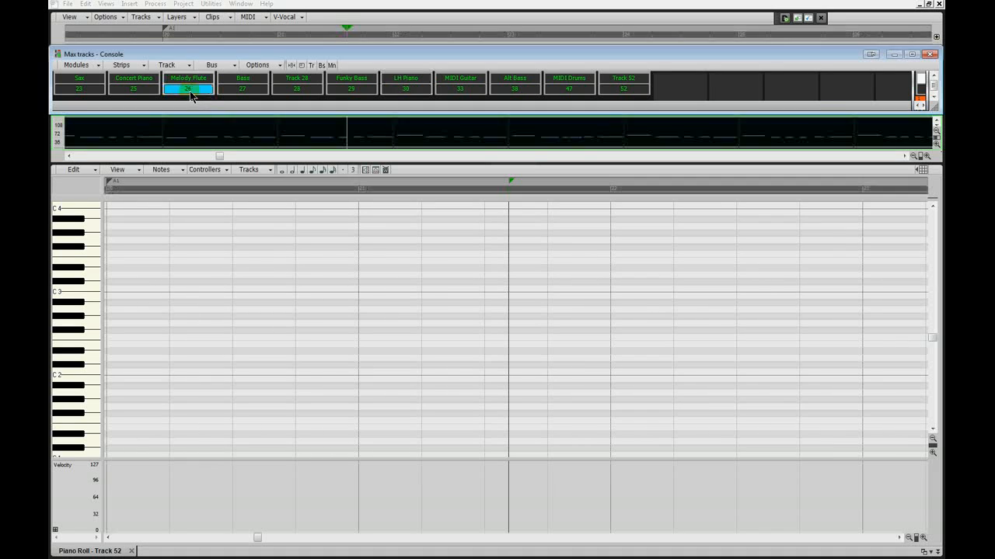
{"action": "double_click", "coordinate": [271, 143]}
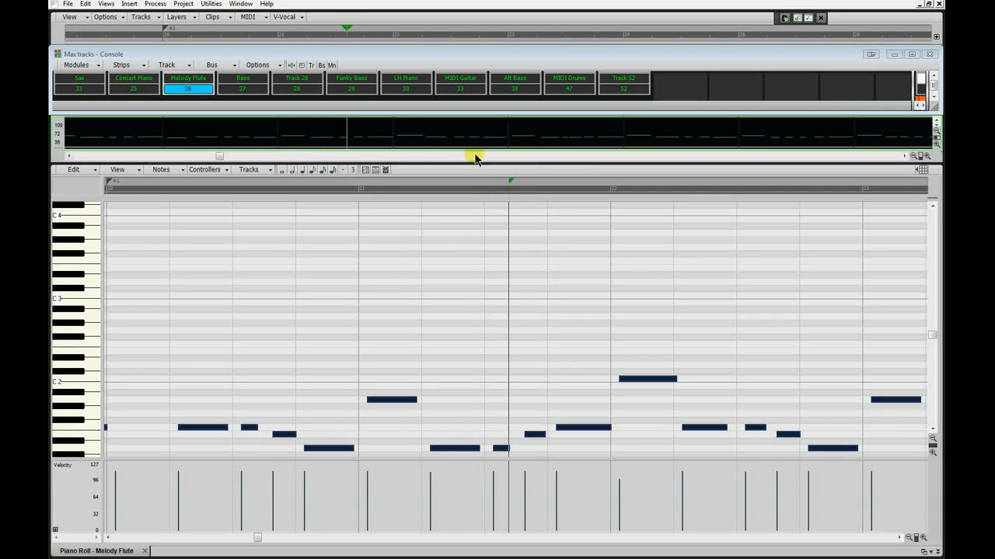
- Load the MIDI Drums track's clip into the Piano Roll and switch the track view to the Bass track from its Console strip
{"action": "left_click", "coordinate": [563, 91]}
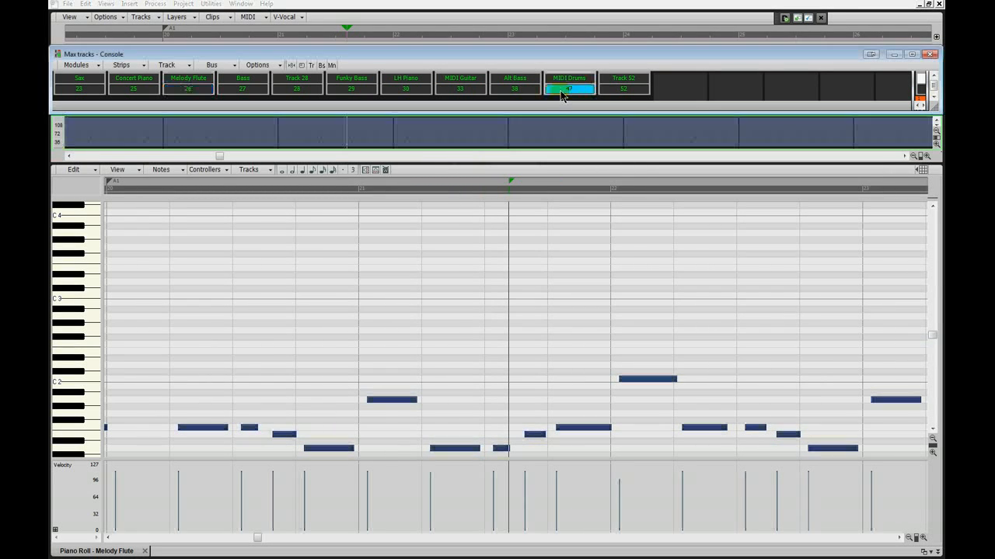
{"action": "double_click", "coordinate": [551, 136]}
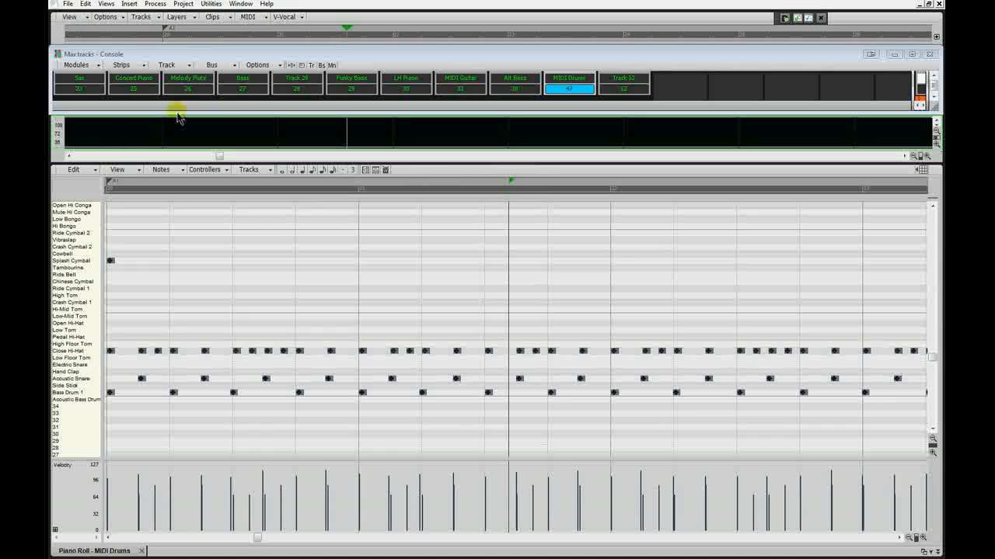
{"action": "left_click", "coordinate": [242, 90]}
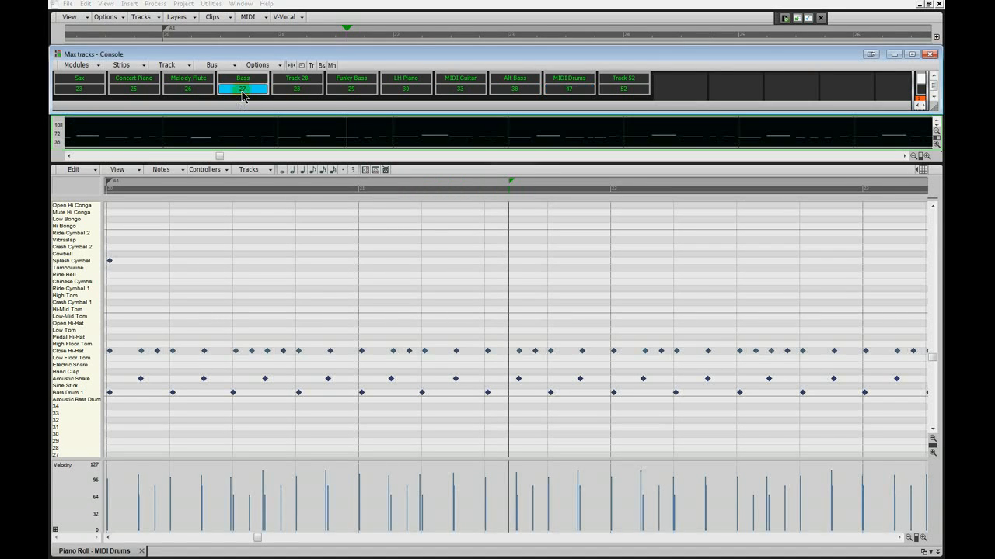